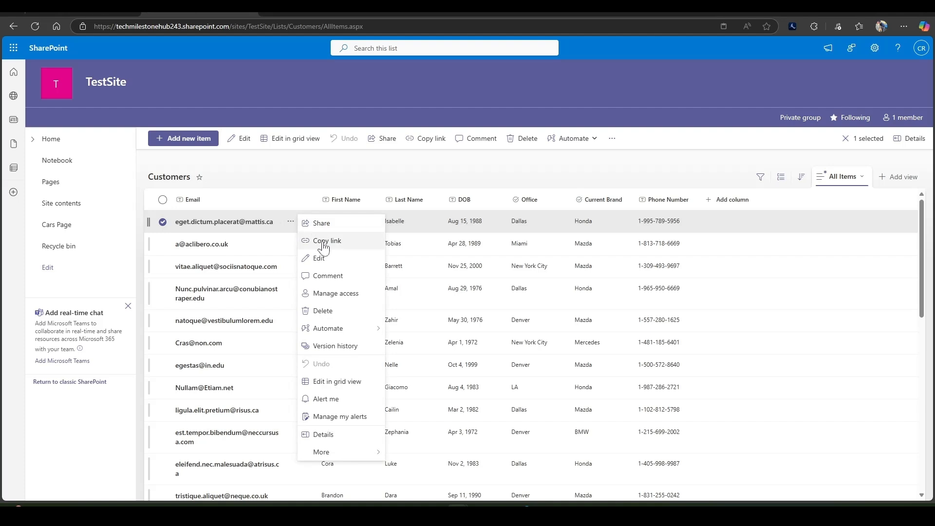
left_click(322, 242)
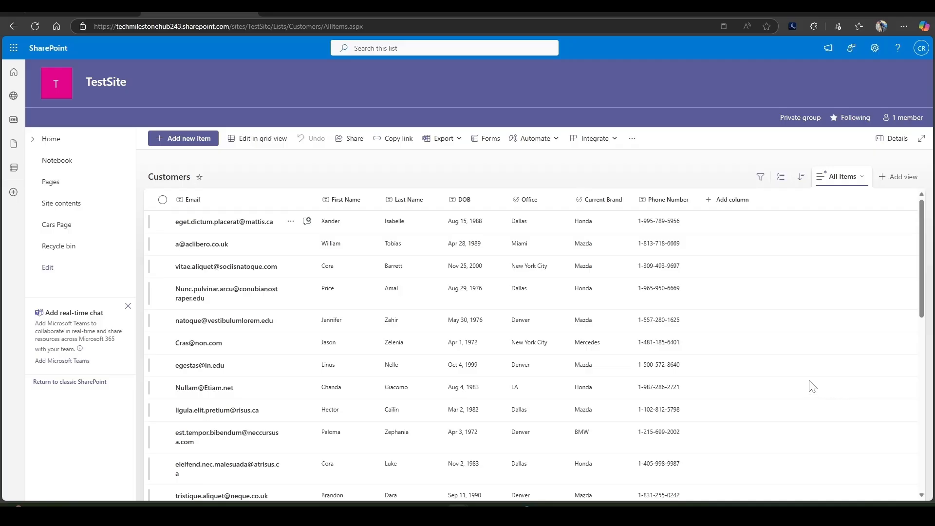
left_click(366, 206)
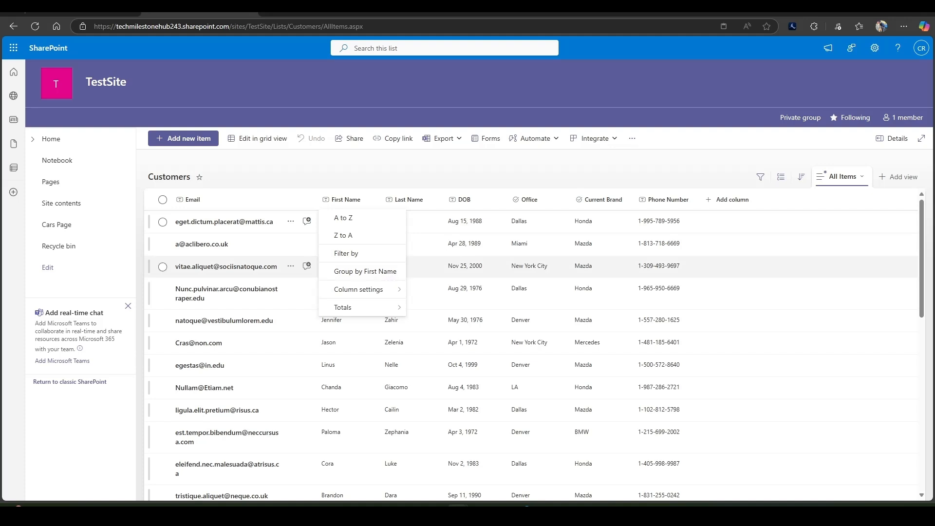
- Filter the Customers list by the Office column to show only Dallas, and look through the filtered items
left_click(548, 205)
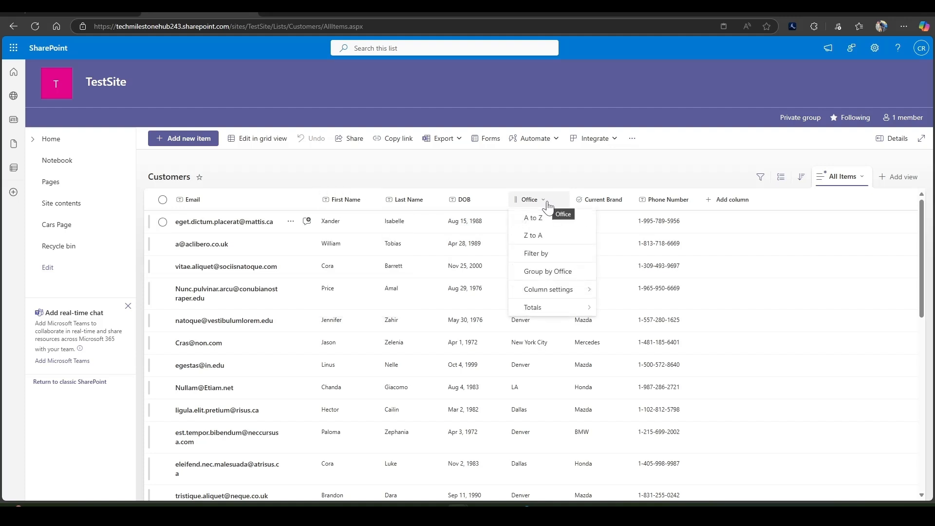
left_click(554, 253)
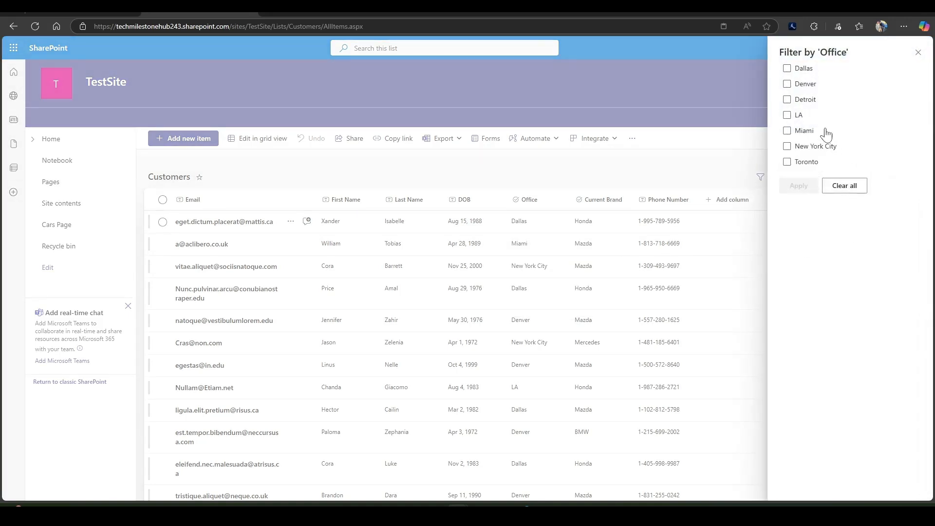
left_click(787, 69)
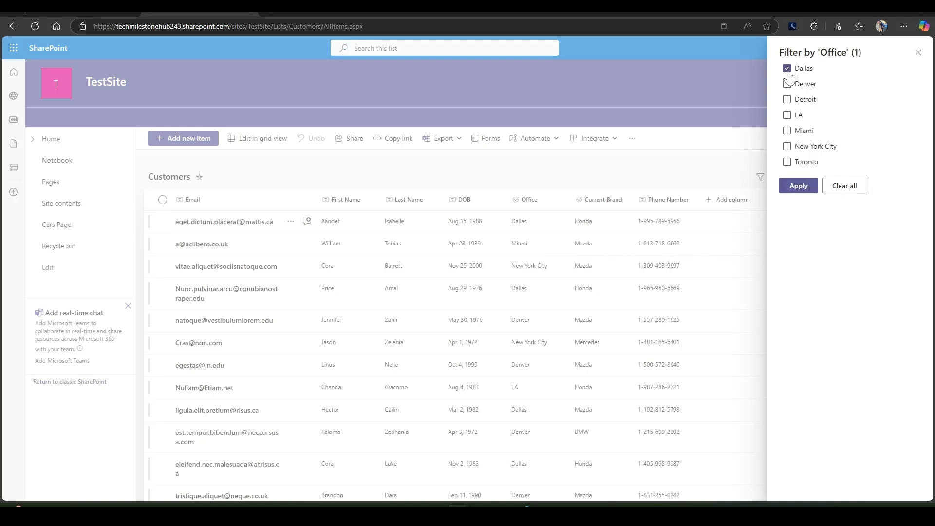
left_click(799, 187)
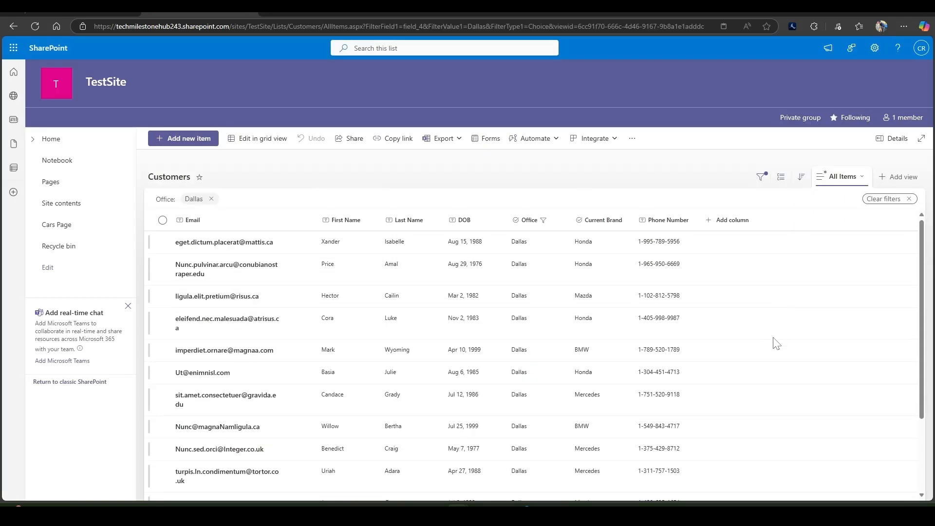
scroll(763, 380, "down", 2)
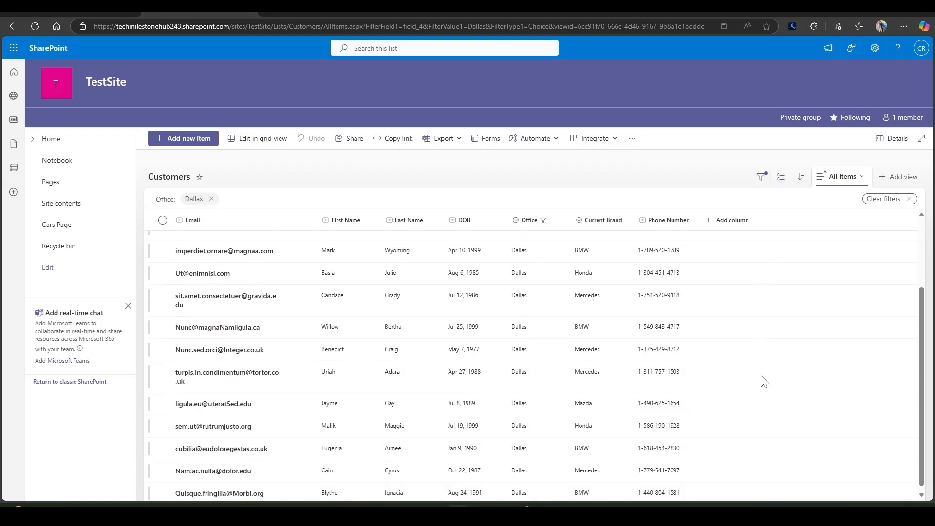
scroll(761, 380, "up", 2)
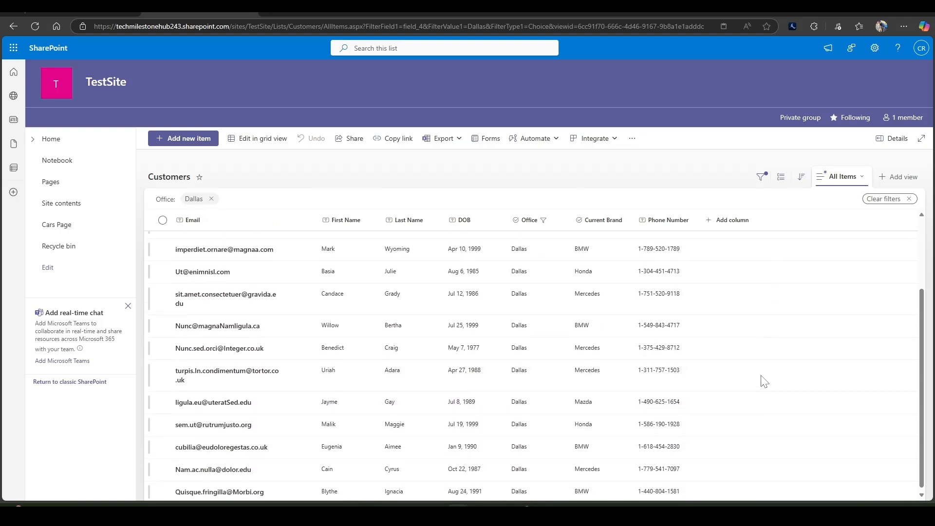
- Sort the list by Office from A to Z and clear the Dallas filter, and look through all items
left_click(552, 223)
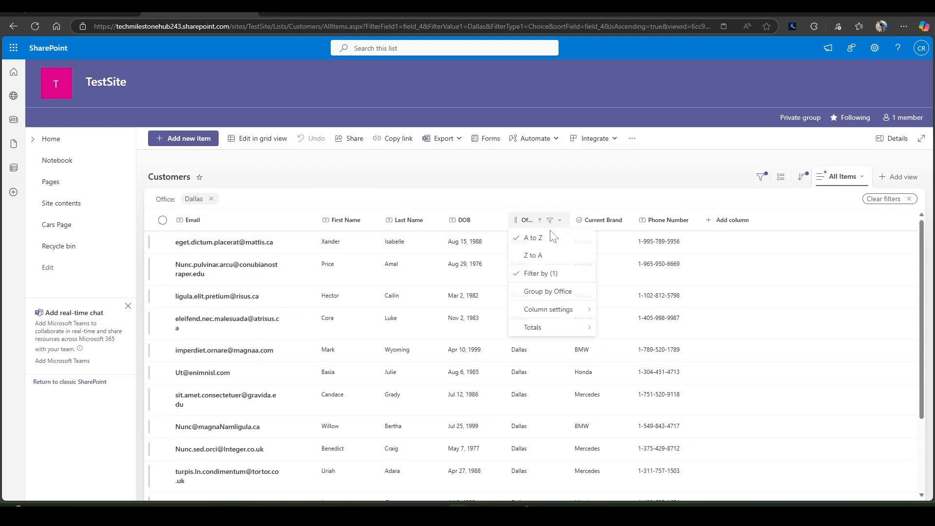
left_click(539, 279)
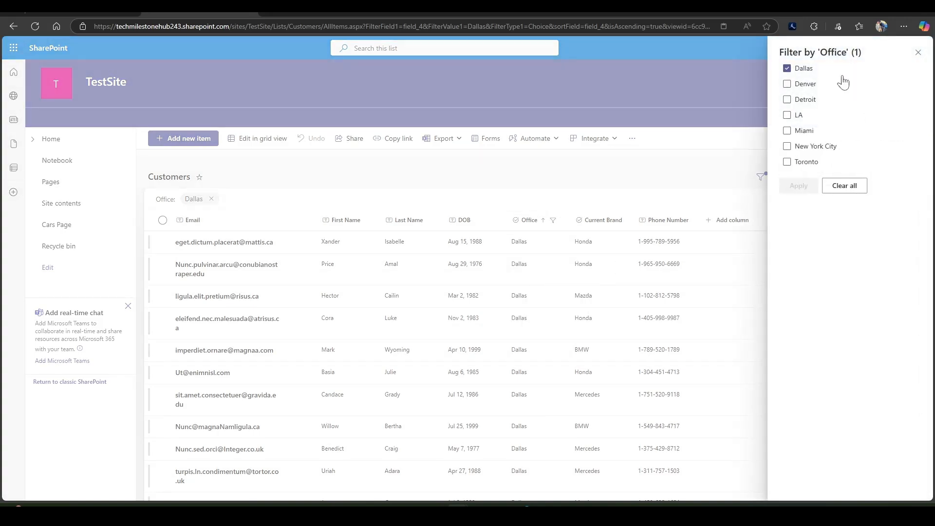
left_click(845, 189)
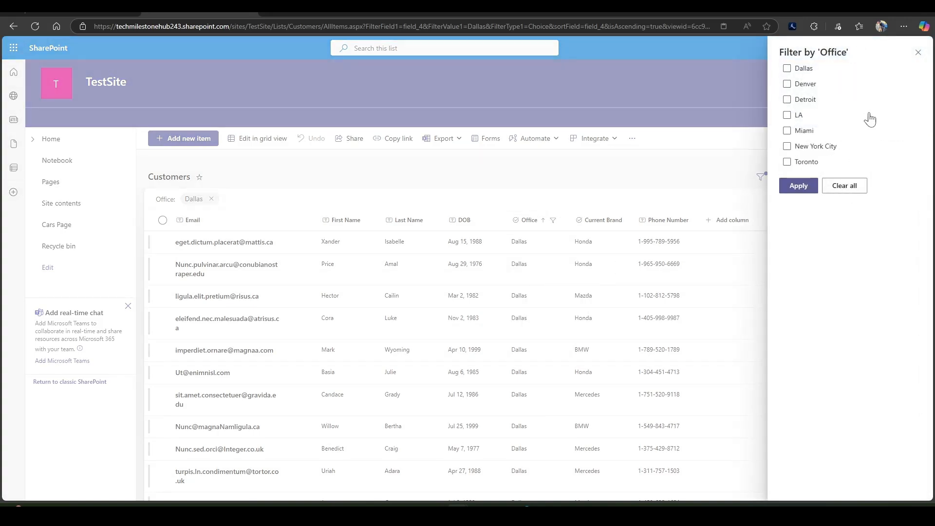
left_click(799, 187)
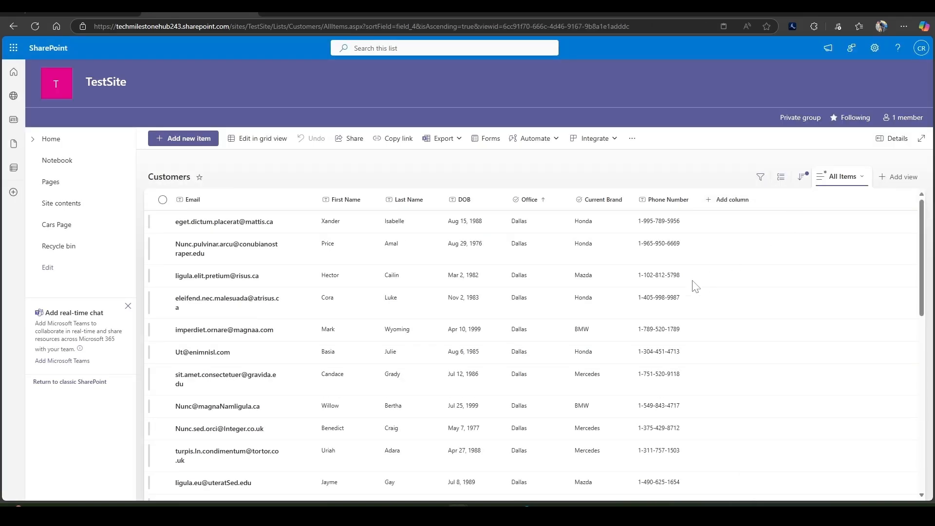
scroll(560, 368, "down", 7)
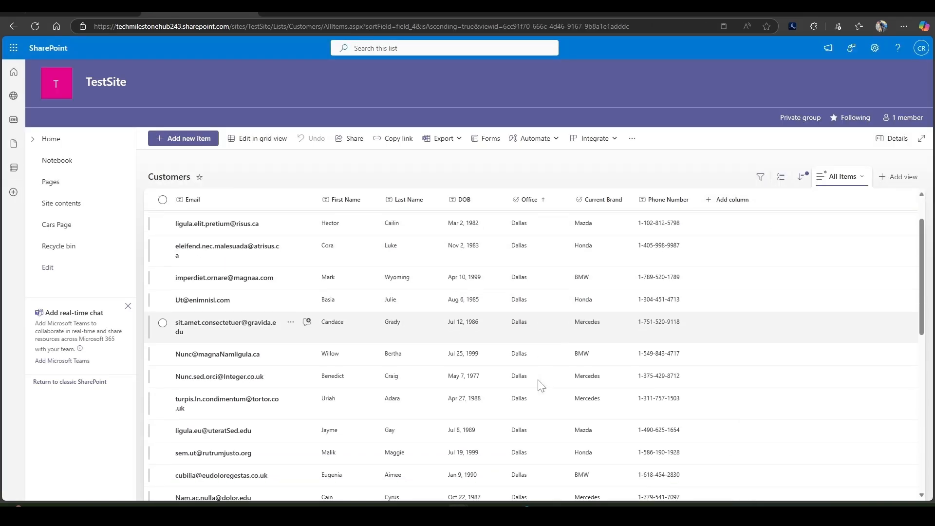
scroll(540, 381, "down", 3)
scroll(540, 381, "up", 7)
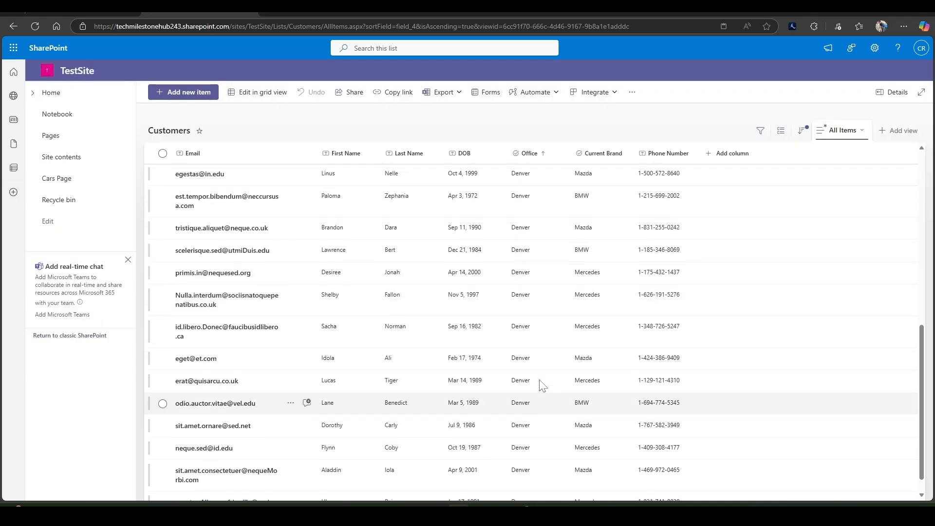
scroll(540, 380, "up", 3)
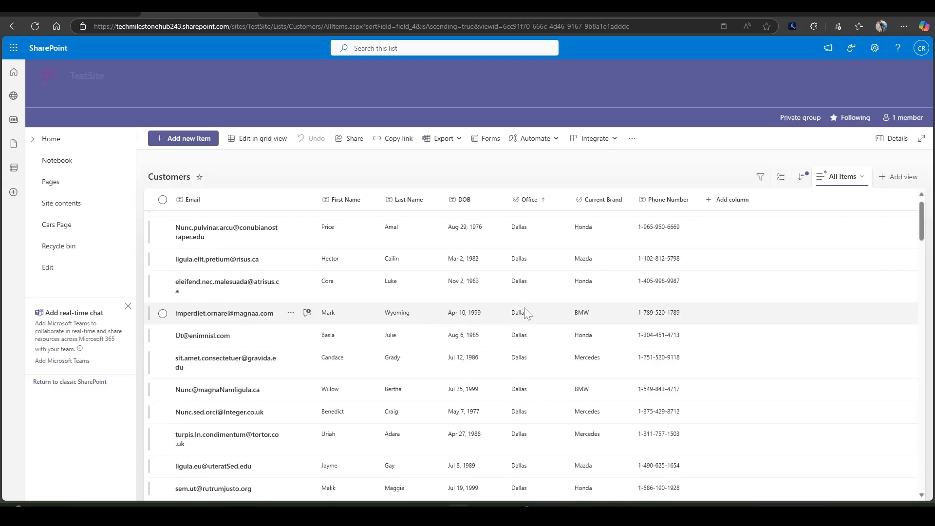
- Sort the Customers list by the Office column from Z to A and review the order of the offices
left_click(538, 204)
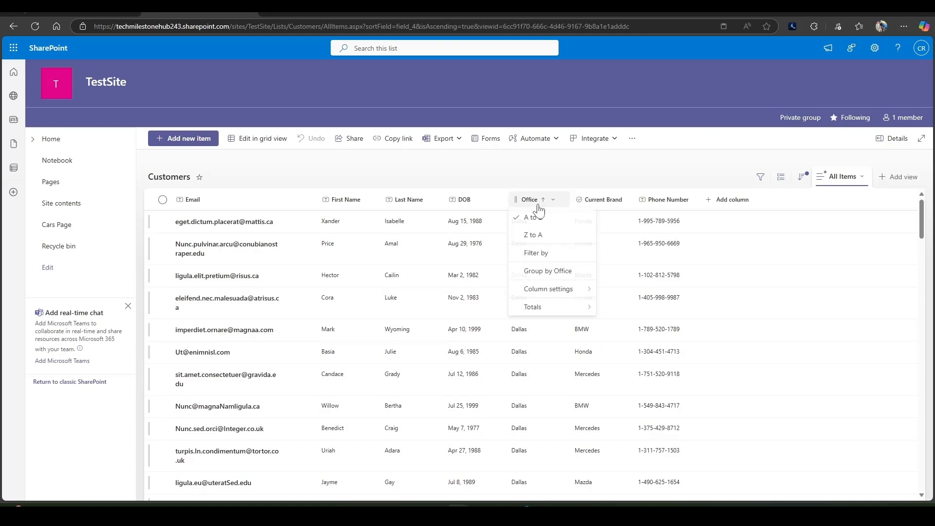
left_click(547, 235)
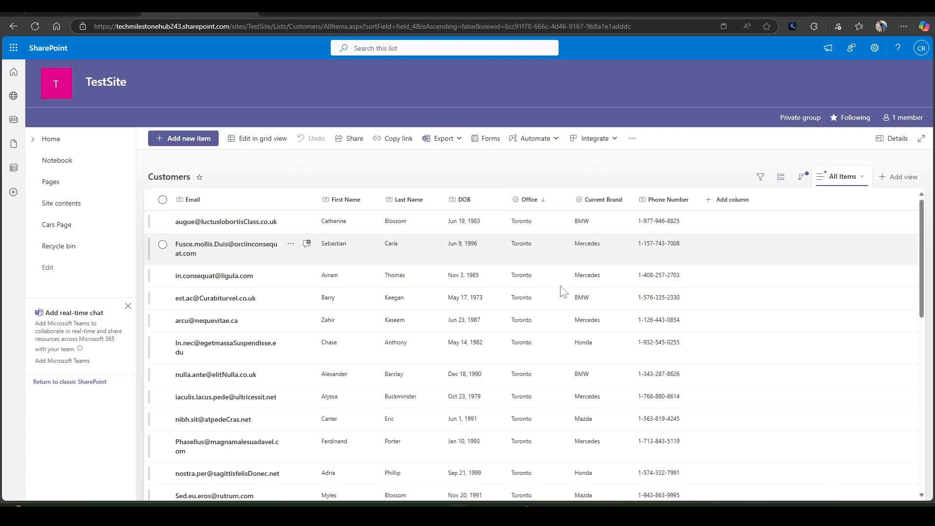
scroll(583, 447, "down", 10)
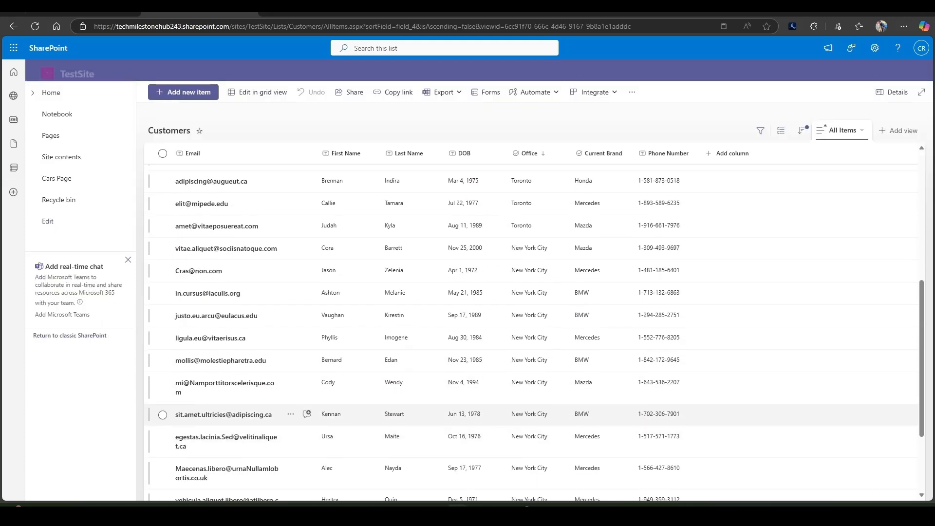
scroll(583, 447, "down", 10)
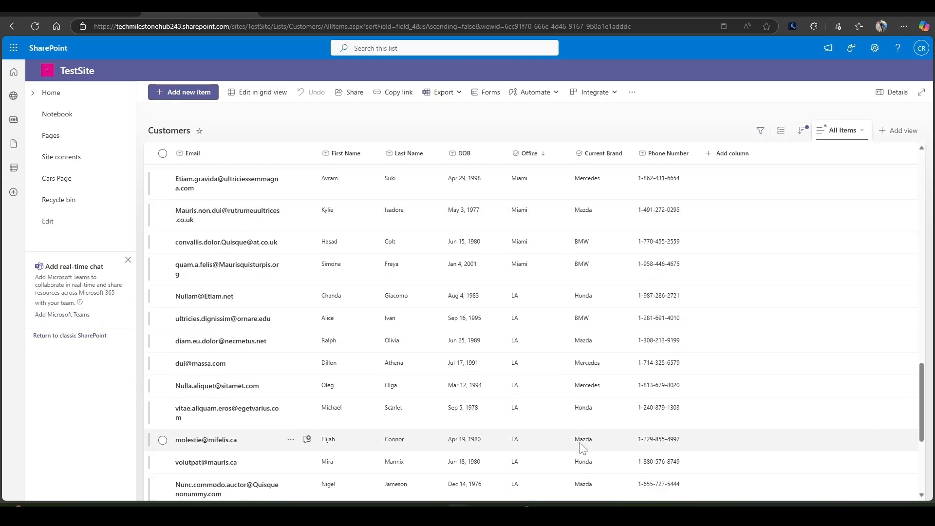
scroll(583, 447, "down", 5)
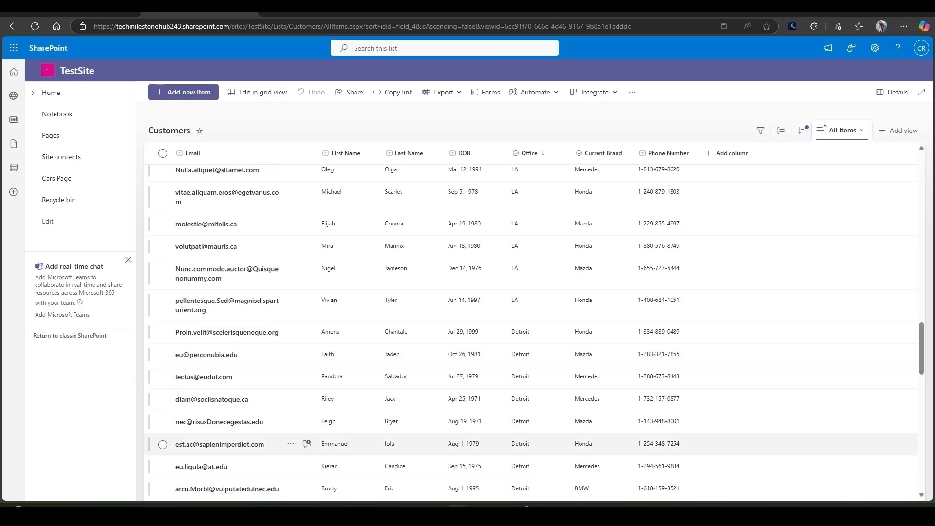
scroll(583, 447, "up", 10)
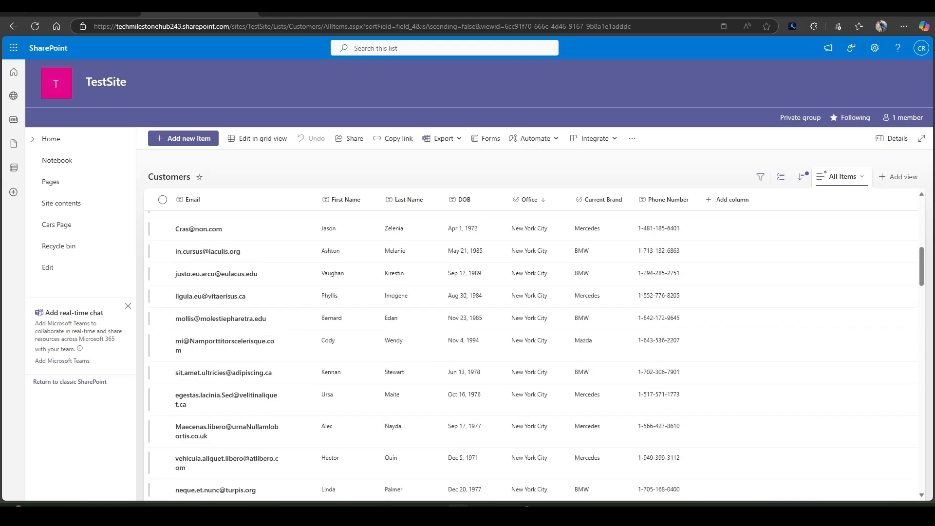
scroll(410, 173, "up", 5)
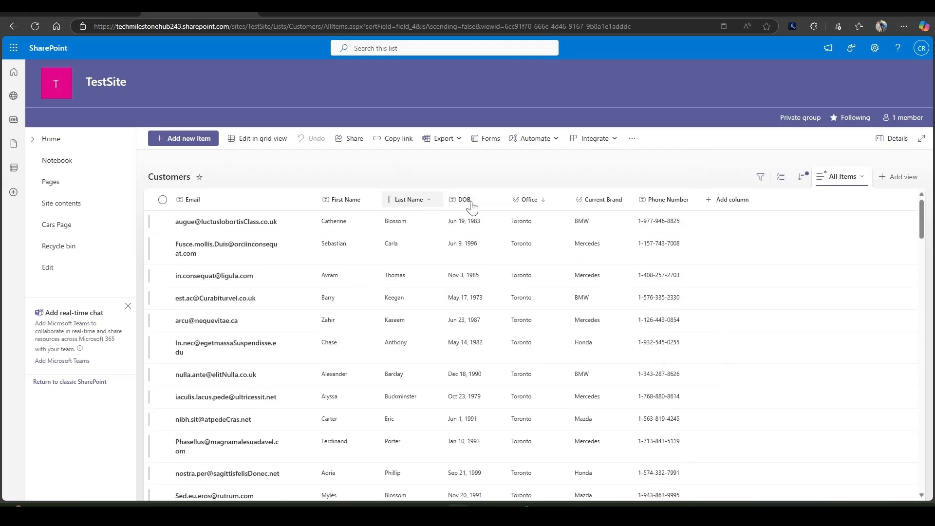
- Group the Customers list by Office and collapse all of the office groups
left_click(540, 206)
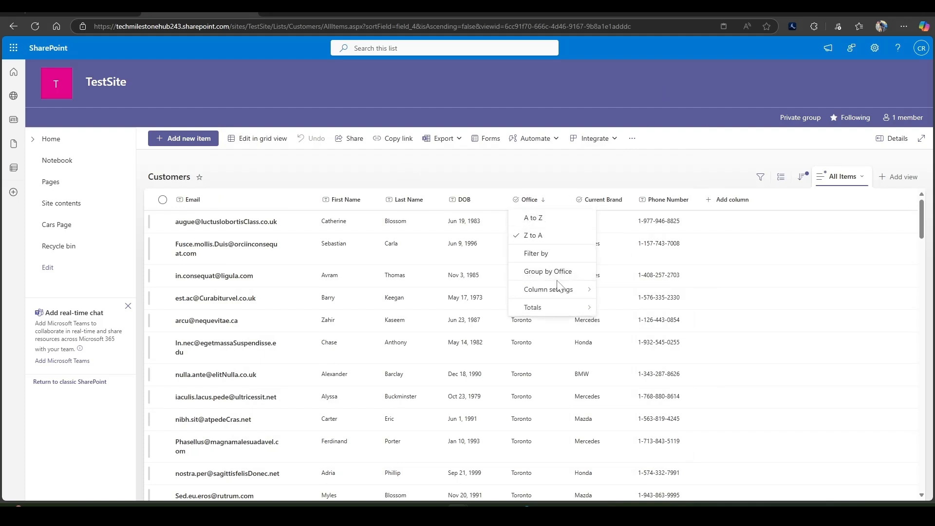
left_click(560, 273)
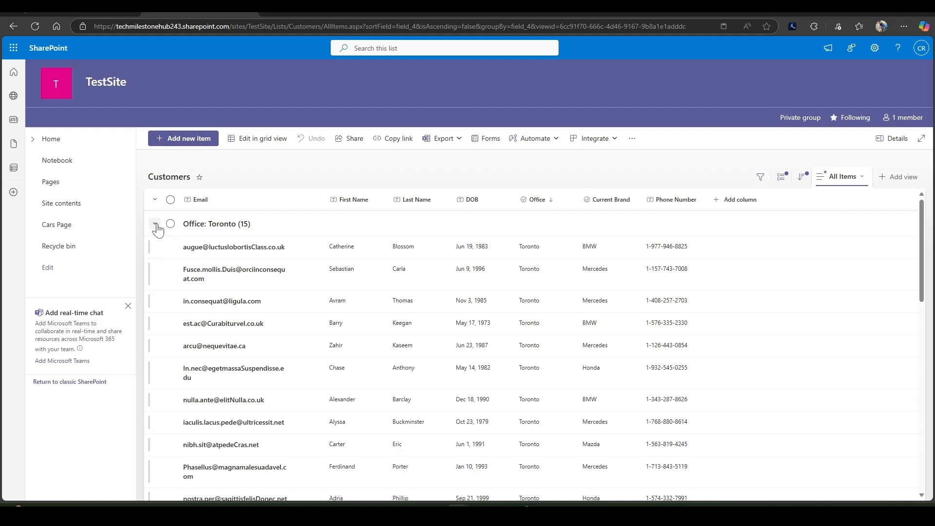
left_click(155, 200)
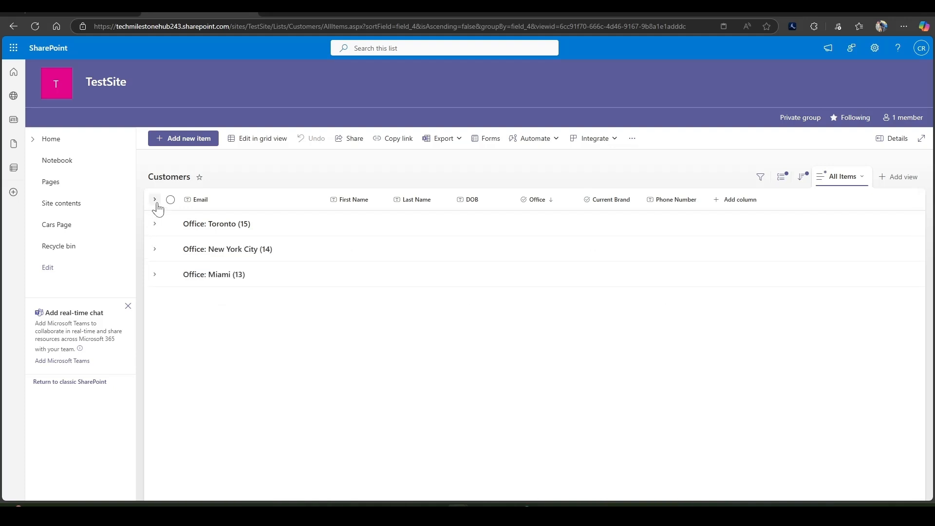
left_click(155, 199)
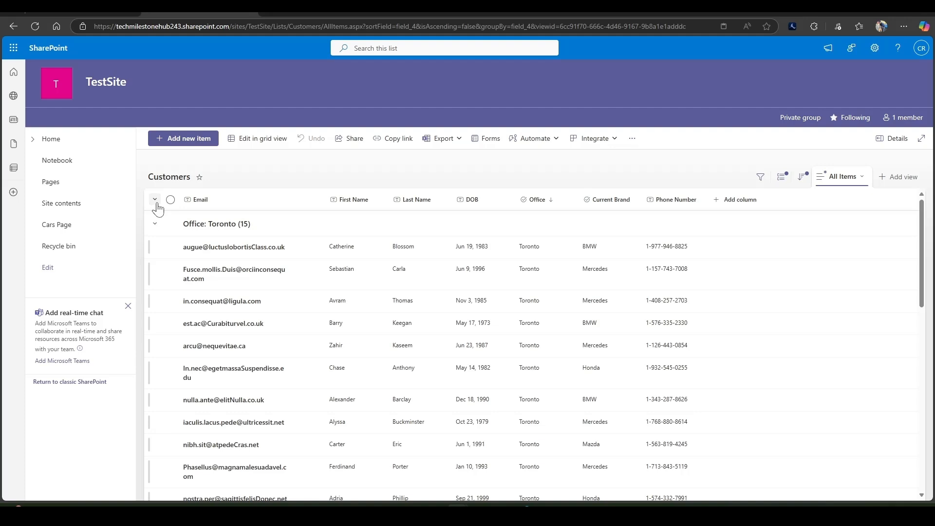
left_click(155, 199)
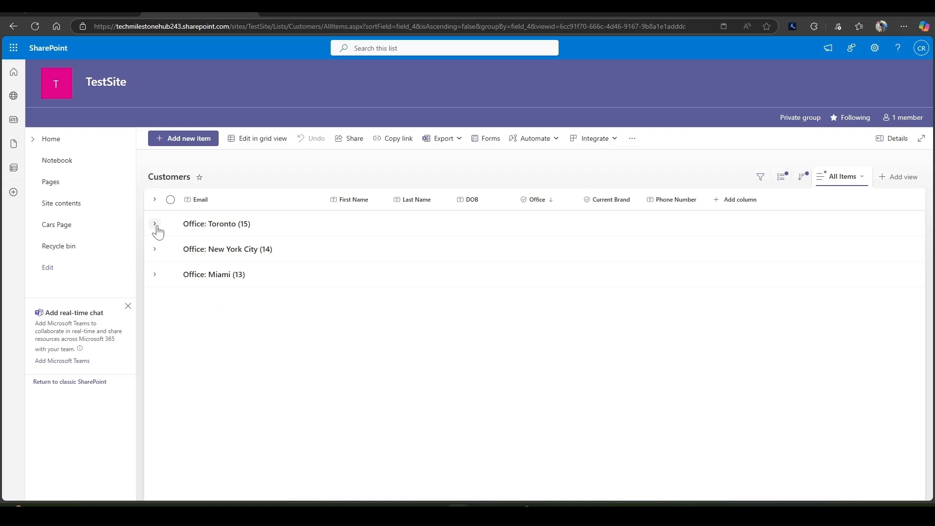
- Expand and collapse the Toronto, New York City and Miami office groups one after another to view their items
left_click(155, 224)
left_click(155, 224)
left_click(154, 249)
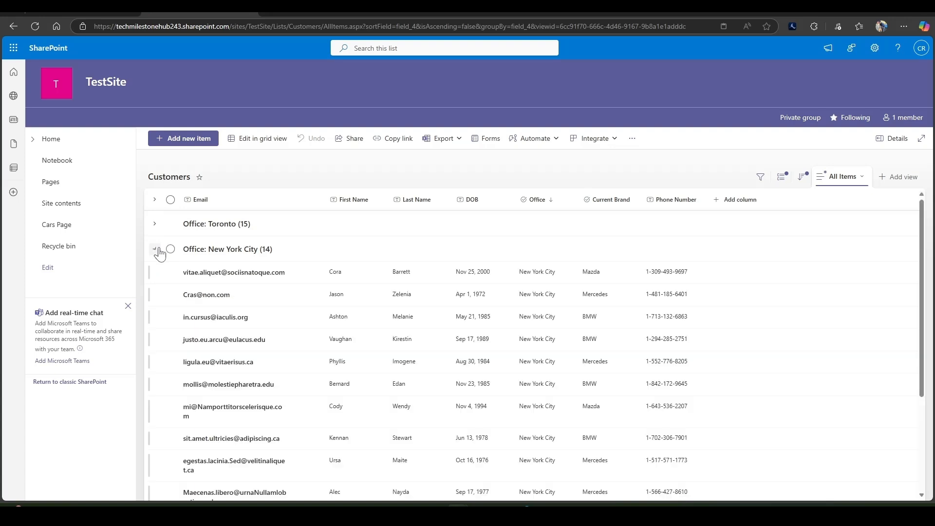
left_click(156, 250)
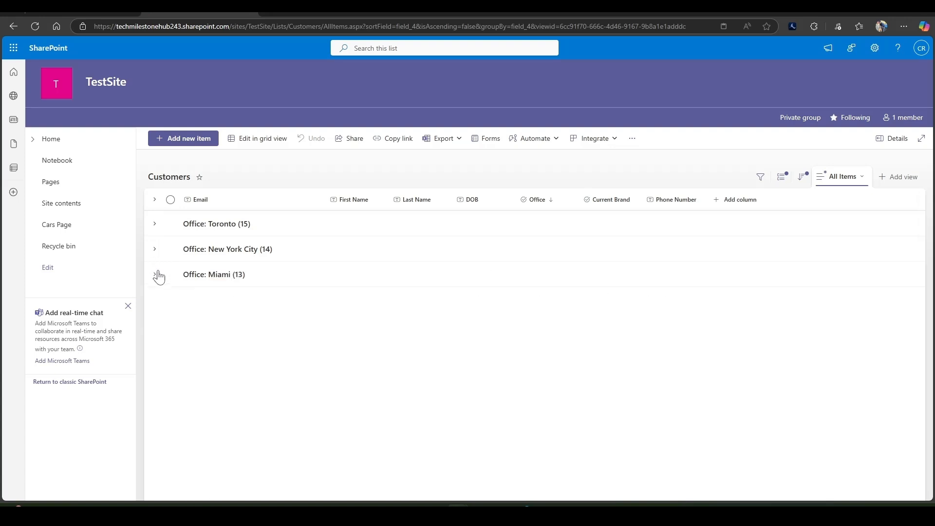
left_click(155, 275)
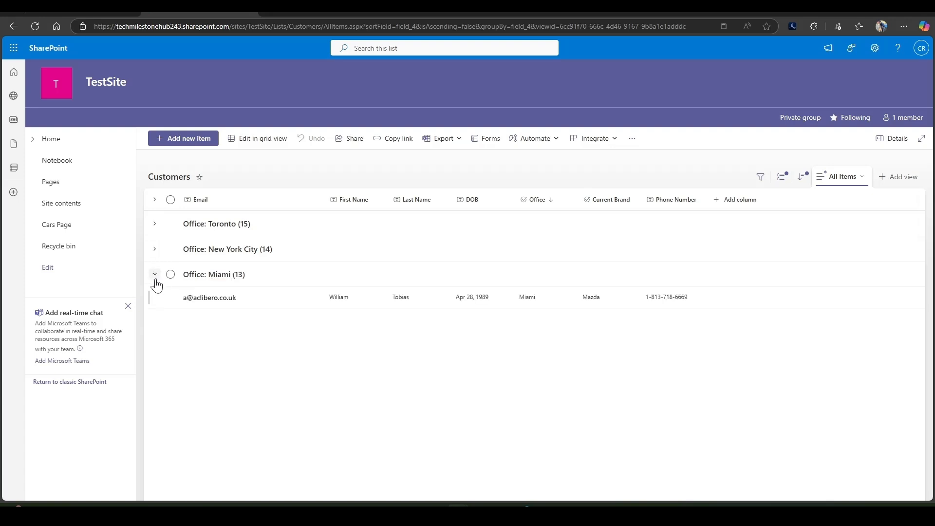
left_click(155, 278)
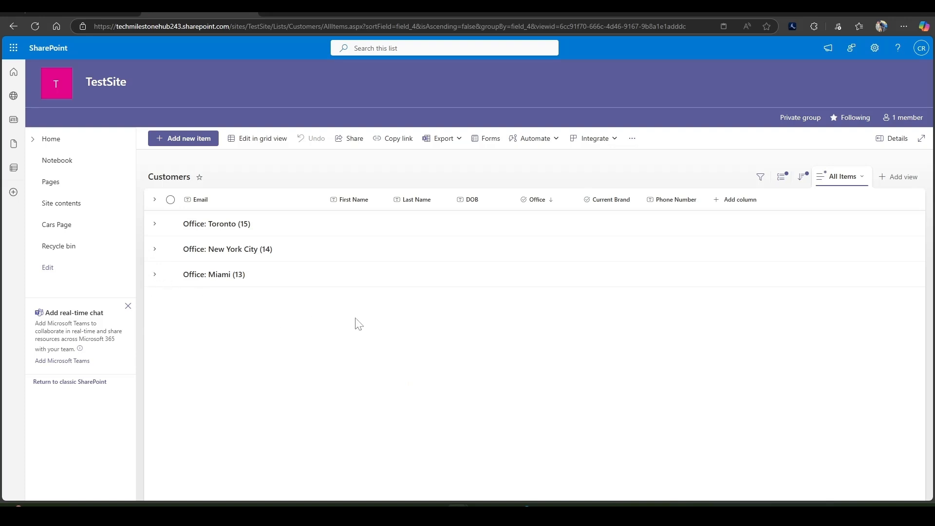
- Remove the Office grouping from the Customers list
left_click(554, 206)
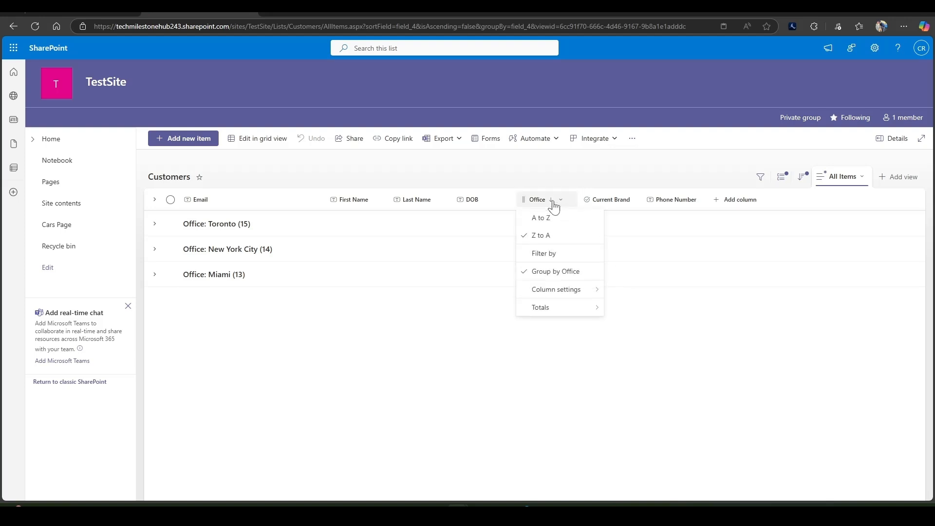
left_click(572, 272)
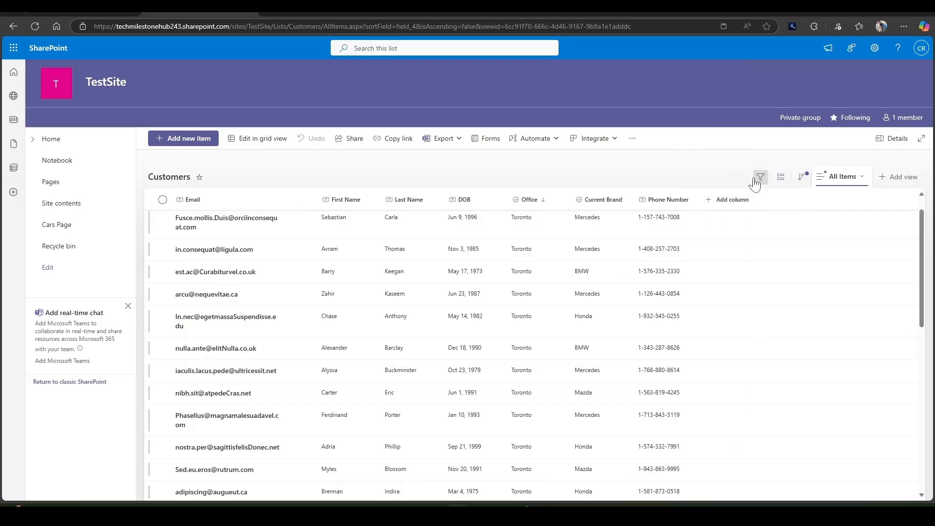
- Filter the Customers list to the Toronto office using the list's Filters pane
left_click(756, 181)
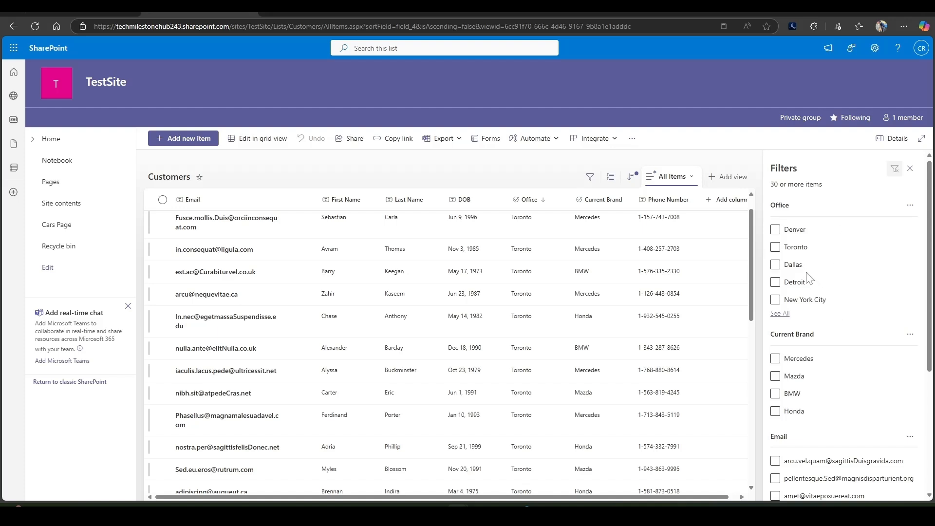
left_click(780, 251)
left_click(778, 253)
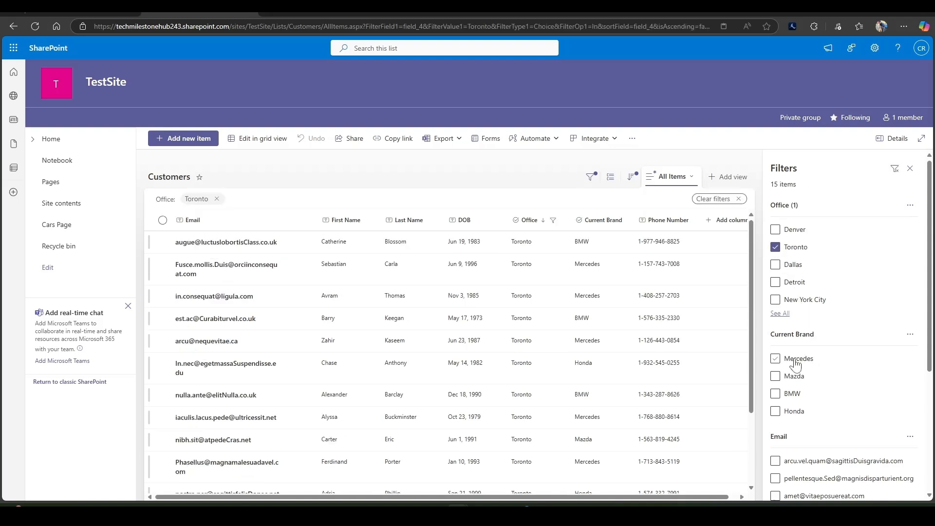
- Add a Mercedes filter on Current Brand to the Toronto filter and look through the remaining filter categories
left_click(779, 362)
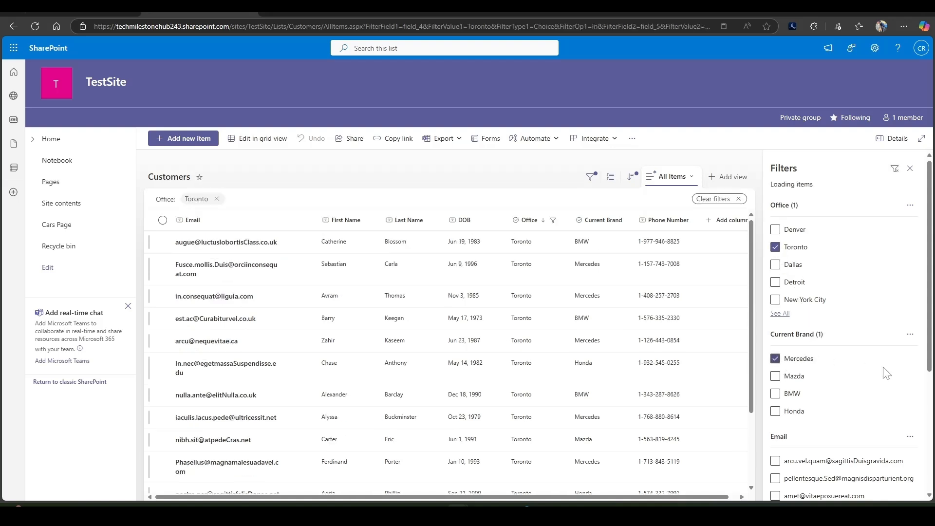
scroll(903, 379, "down", 2)
scroll(903, 378, "down", 2)
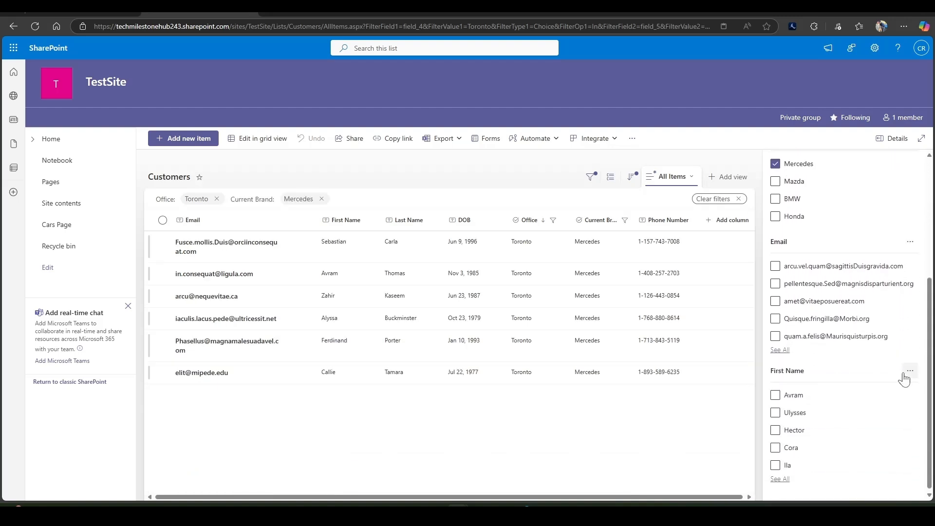
scroll(905, 379, "up", 4)
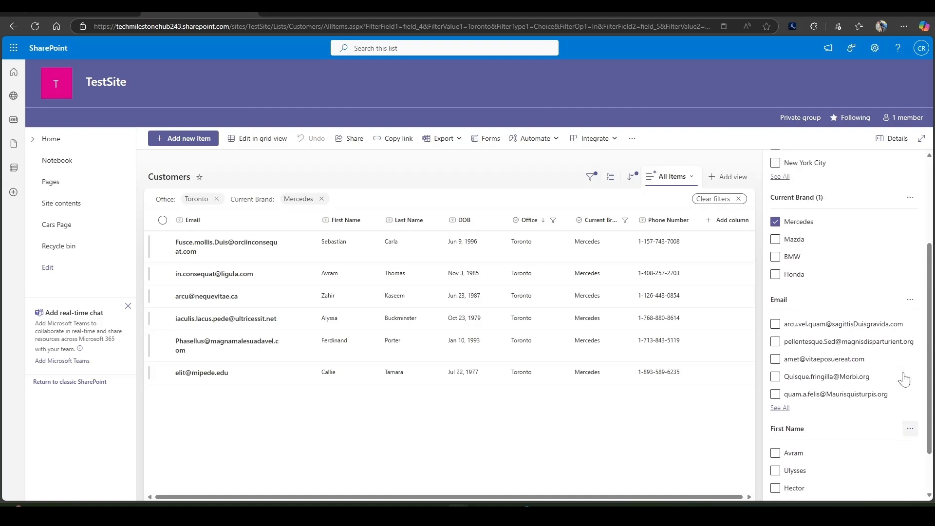
scroll(904, 379, "down", 4)
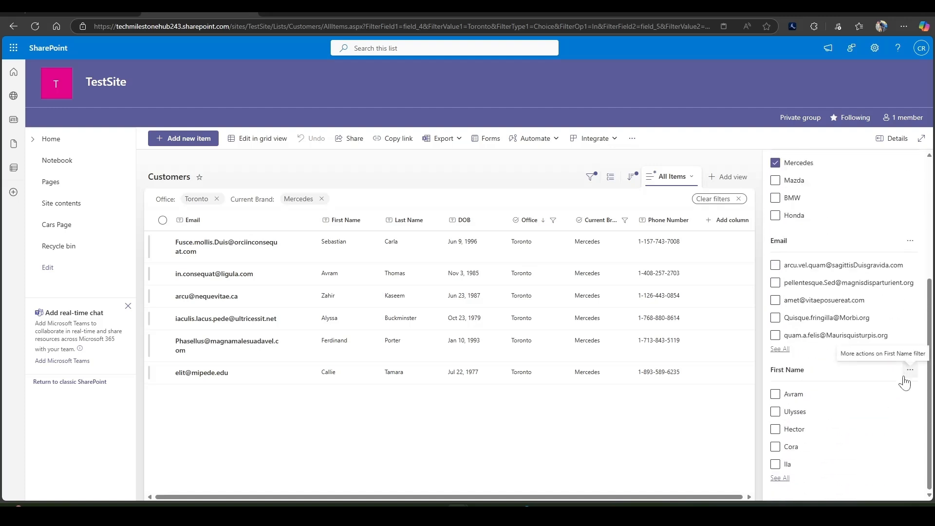
scroll(904, 384, "up", 3)
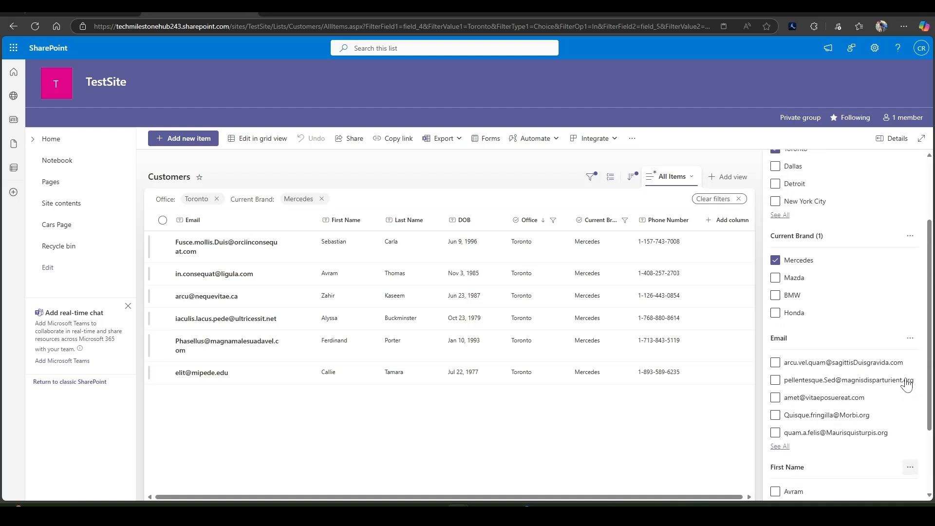
scroll(904, 382, "up", 2)
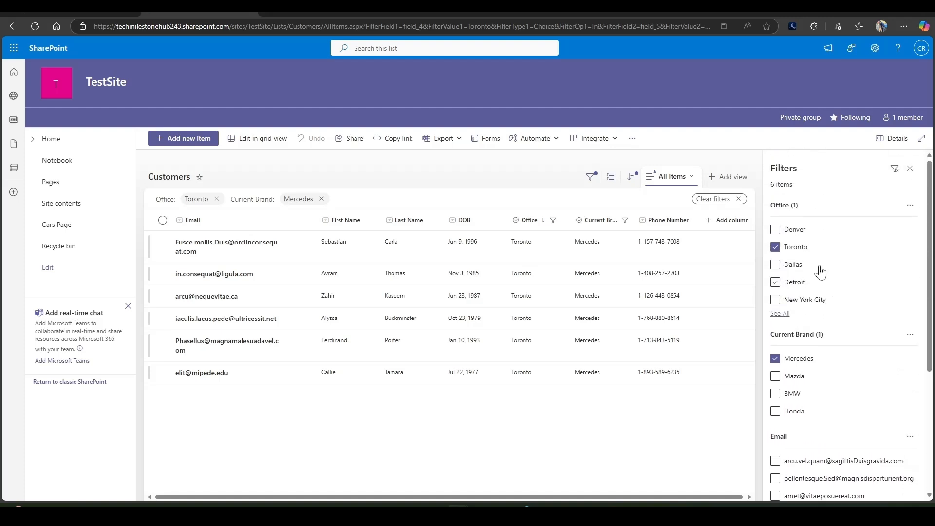
- Remove the Toronto and Mercedes filters from the Customers list and close the Filters pane
left_click(777, 249)
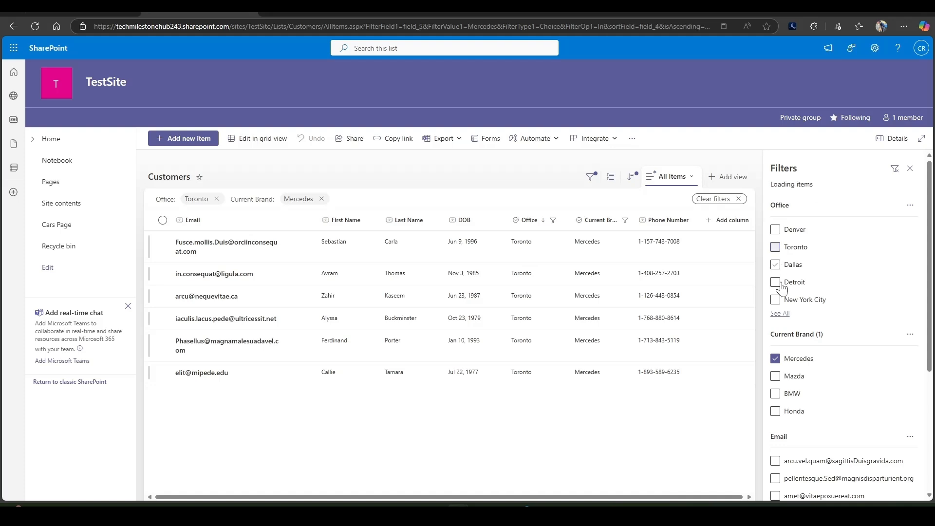
left_click(775, 359)
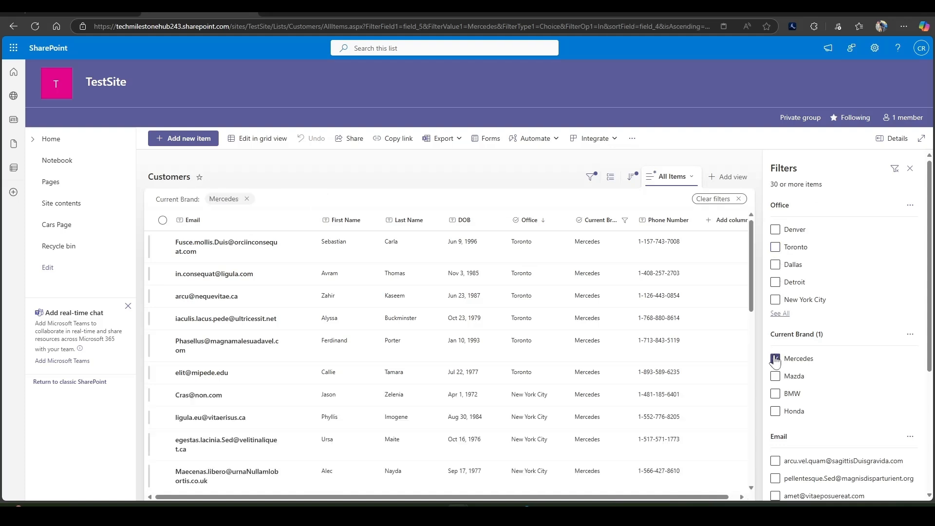
left_click(910, 169)
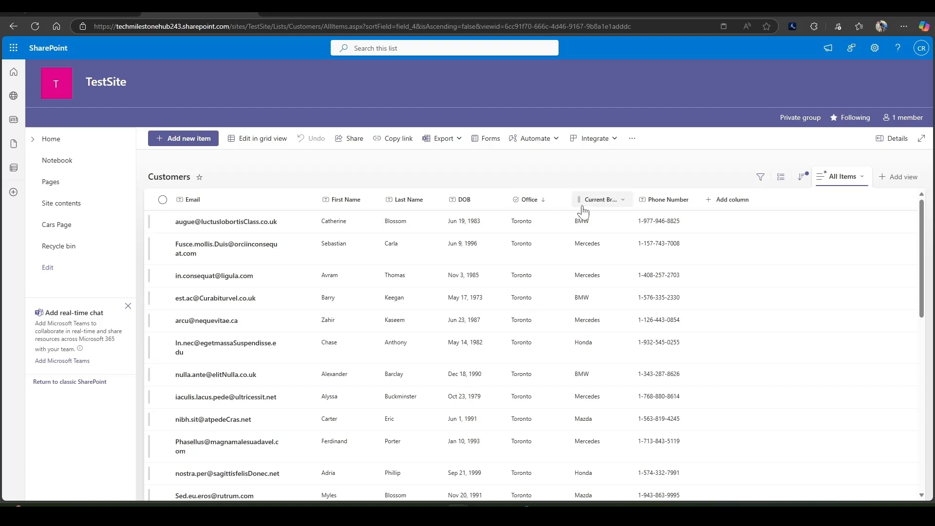
- Set the Office column's total to Count and check it at the foot of the Customers list
left_click(544, 201)
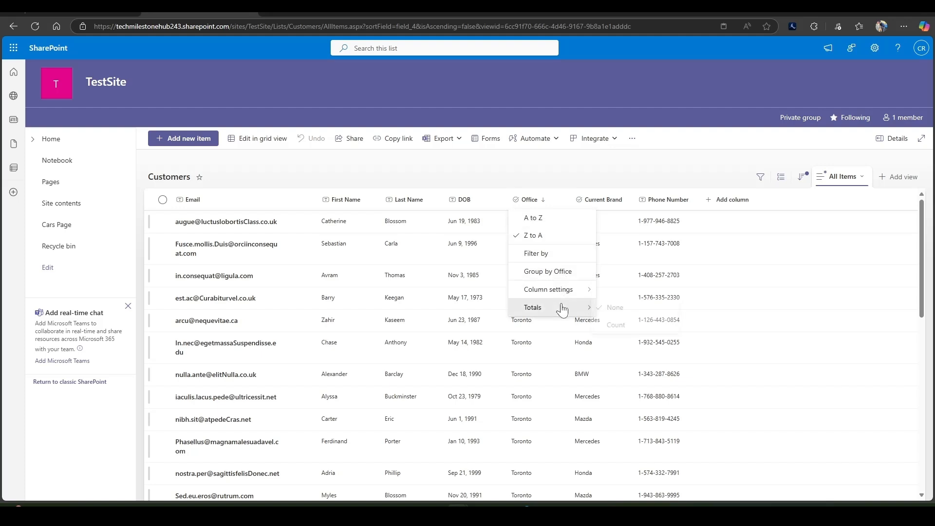
mouse_move(562, 309)
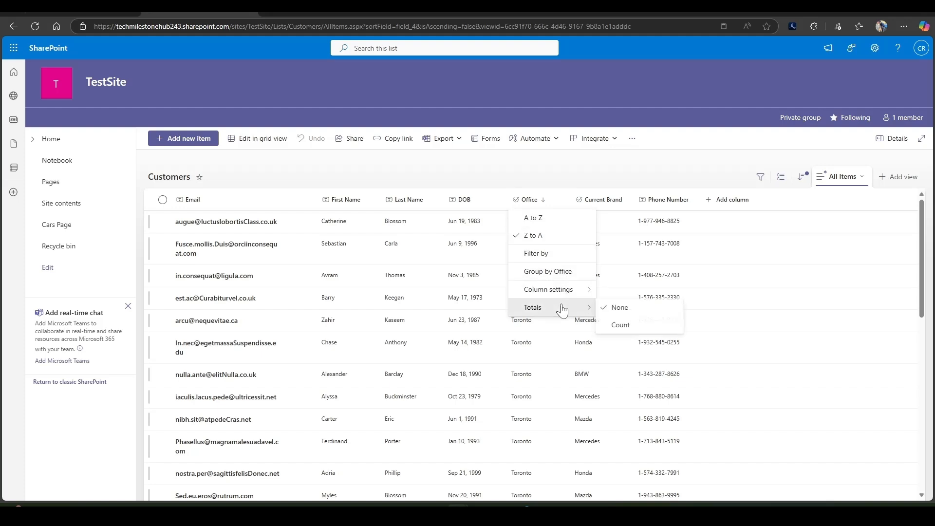
left_click(635, 326)
scroll(636, 324, "down", 5)
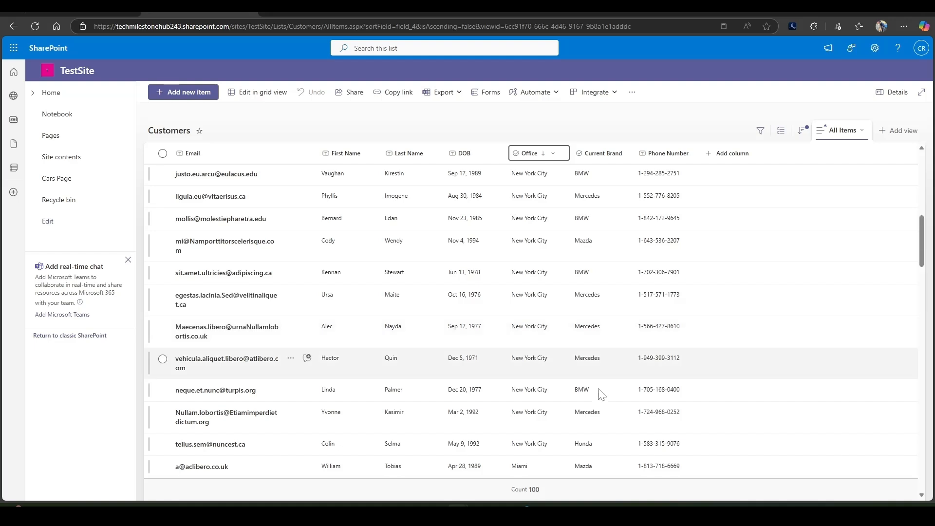
scroll(599, 389, "down", 2)
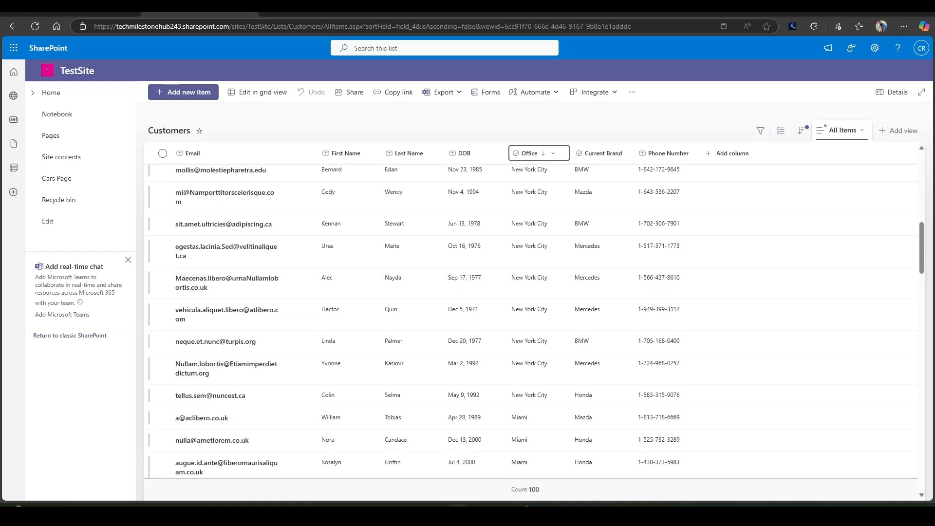
double_click(536, 490)
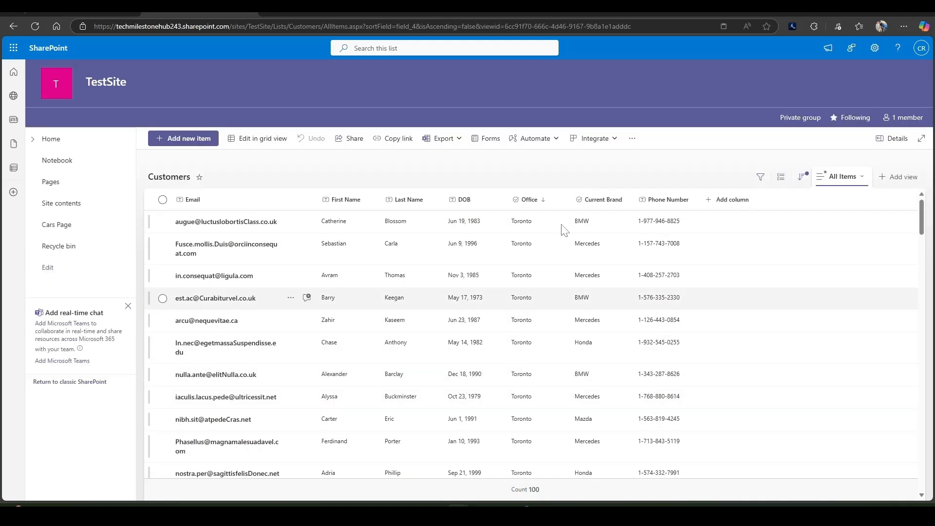
- Group the Customers list by Office and view the Miami and New York City groups, leaving only Miami expanded
left_click(537, 205)
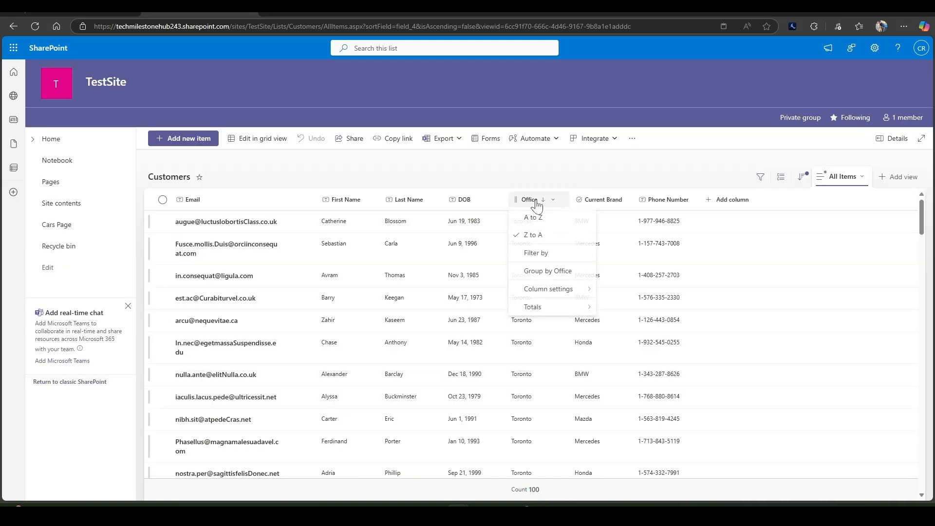
left_click(556, 275)
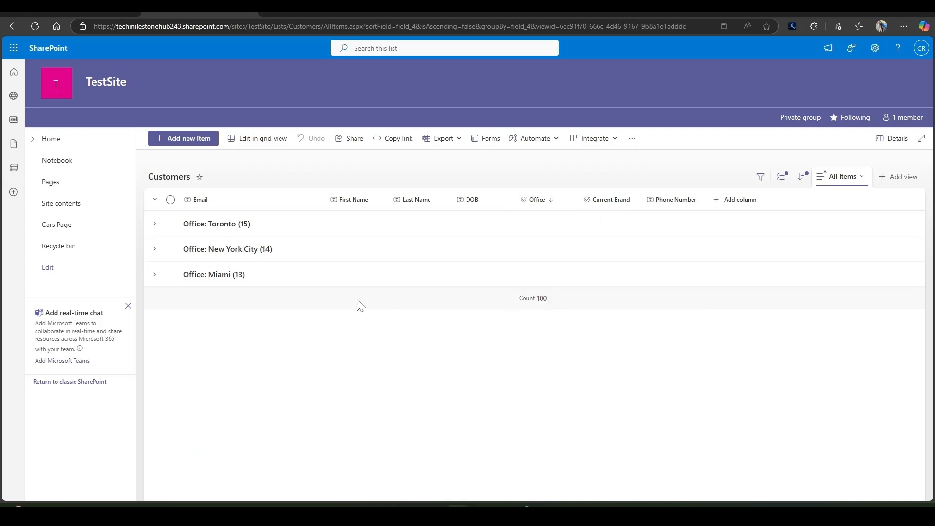
left_click(155, 275)
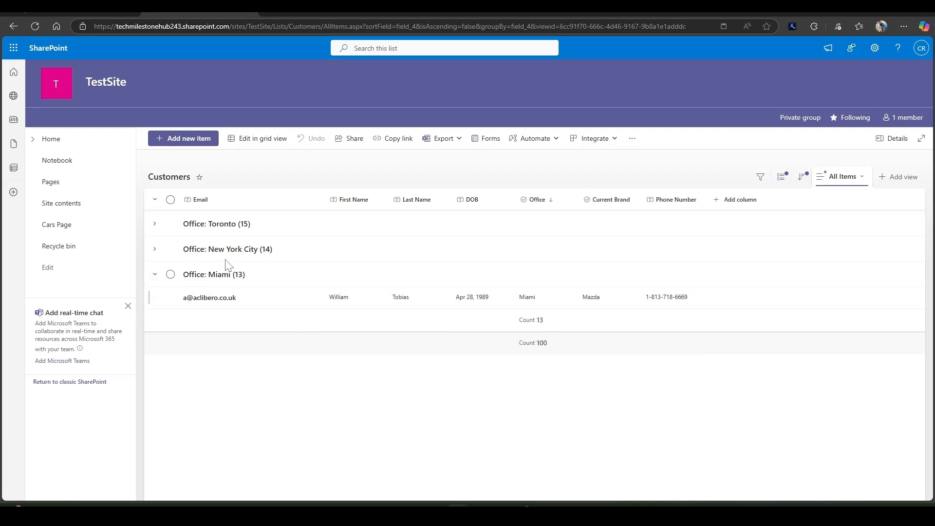
left_click(156, 257)
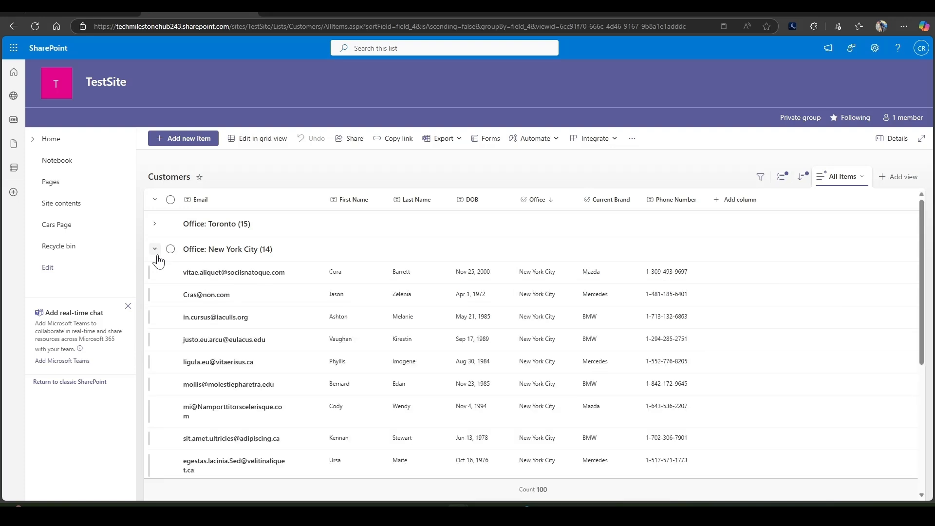
left_click(156, 250)
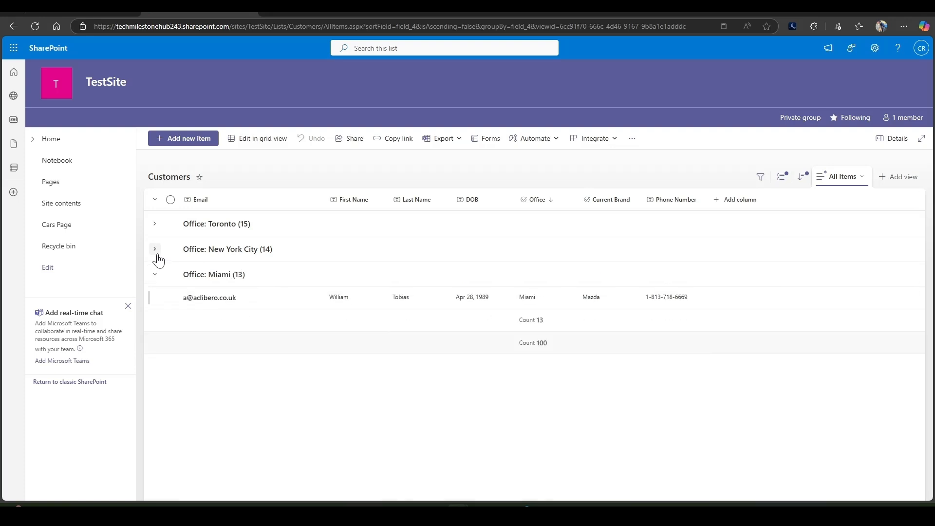